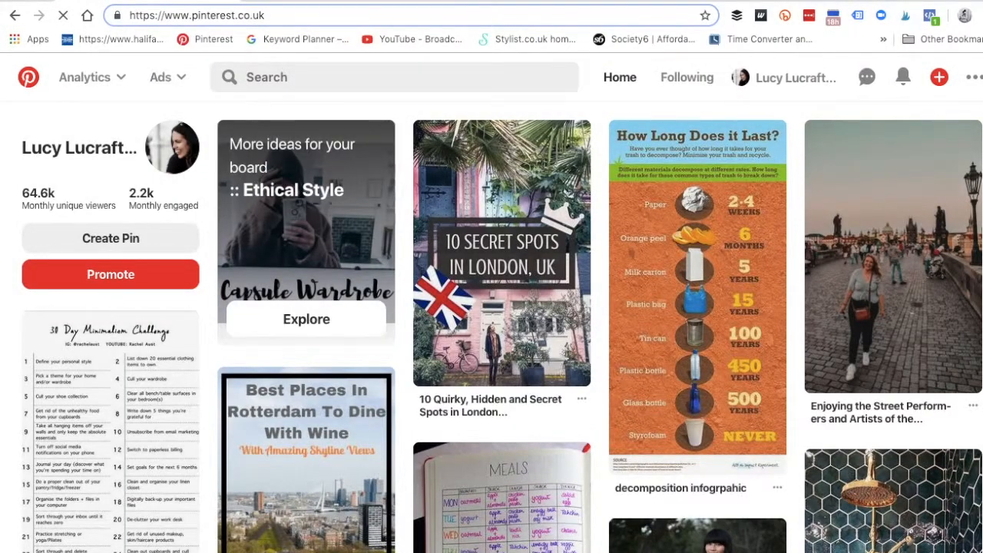
Activate the search field on the home feed to show recent searches and trending ideas
{"action": "left_click", "coordinate": [285, 76]}
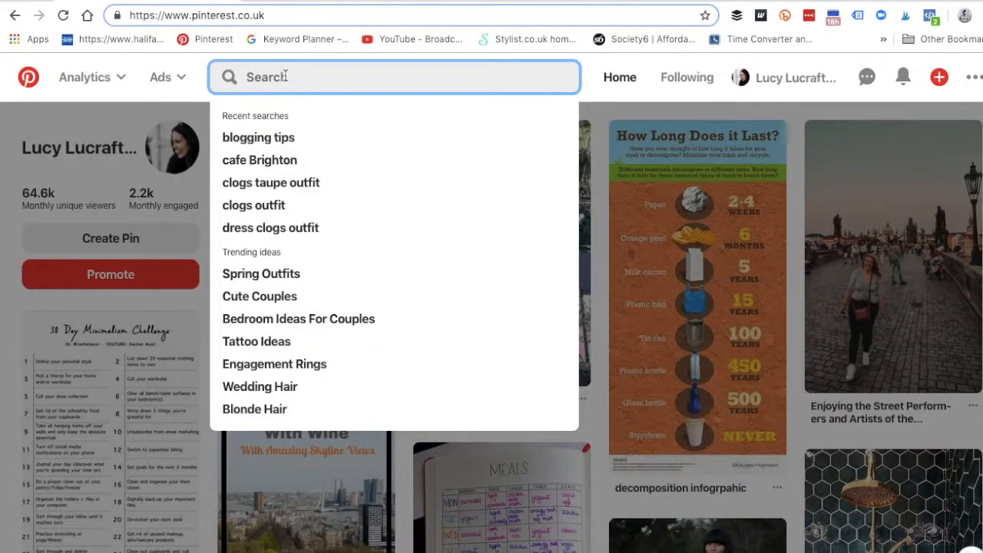
{"action": "type", "text": "blogging tips"}
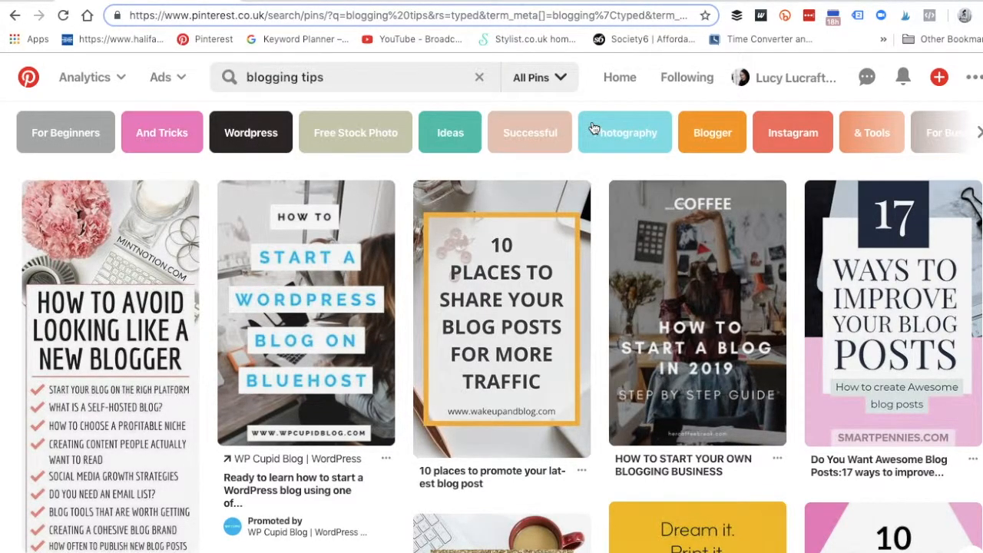
Browse more 'blogging tips' refinement chips and filter the results to Boards
{"action": "left_click", "coordinate": [978, 132]}
{"action": "left_click", "coordinate": [978, 133]}
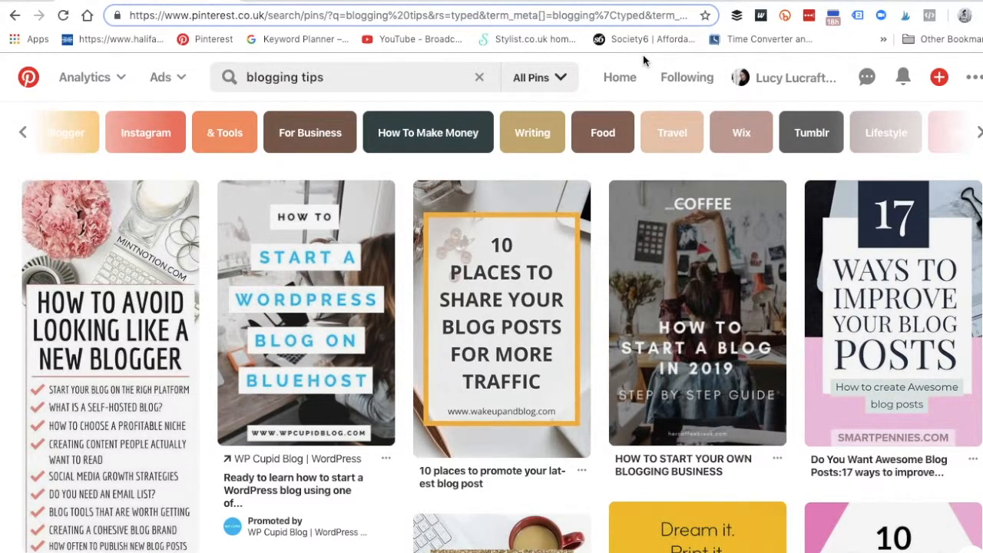
{"action": "left_click", "coordinate": [540, 77]}
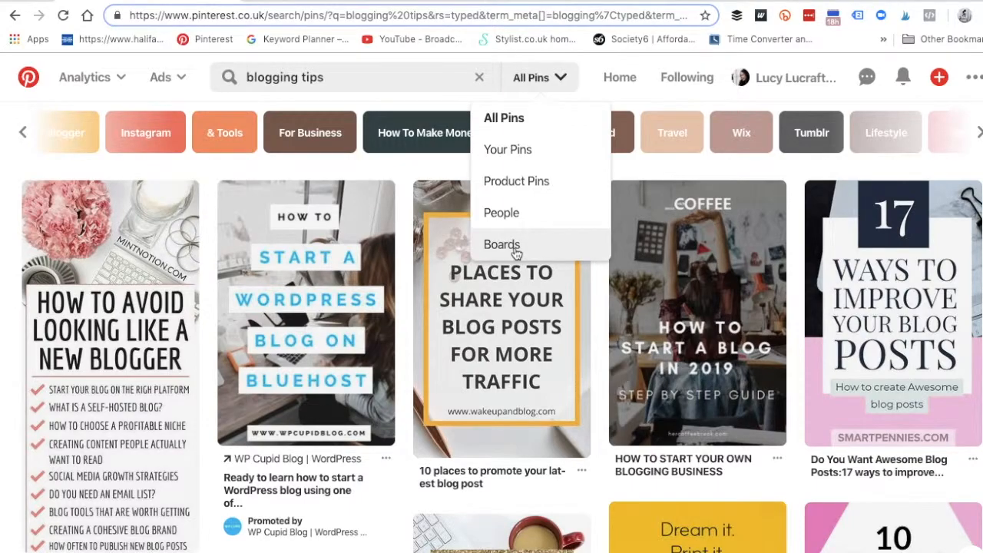
{"action": "left_click", "coordinate": [516, 247]}
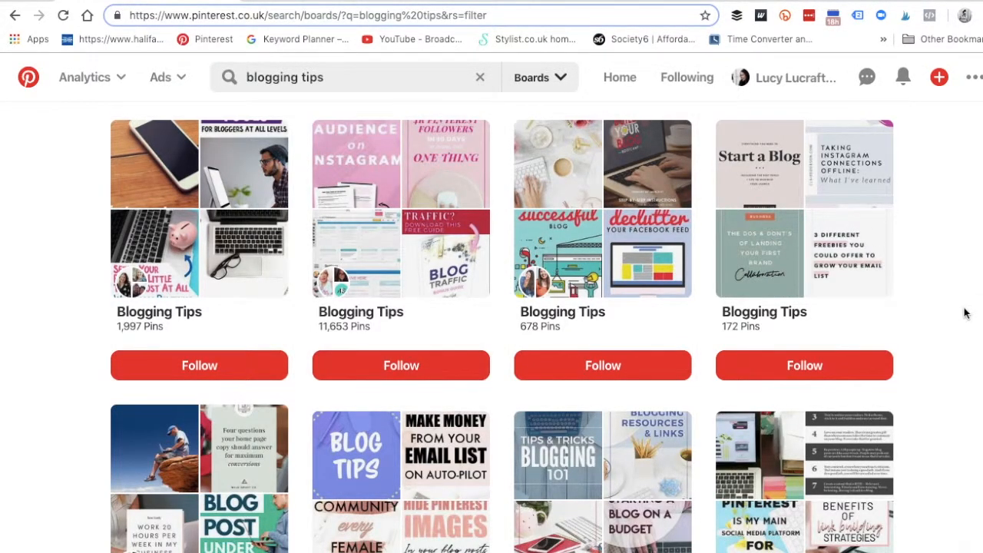
{"action": "scroll", "coordinate": [966, 315], "scroll_direction": "down", "scroll_amount": 2}
{"action": "scroll", "coordinate": [966, 314], "scroll_direction": "down", "scroll_amount": 4}
{"action": "scroll", "coordinate": [966, 315], "scroll_direction": "down", "scroll_amount": 4}
{"action": "scroll", "coordinate": [966, 315], "scroll_direction": "down", "scroll_amount": 4}
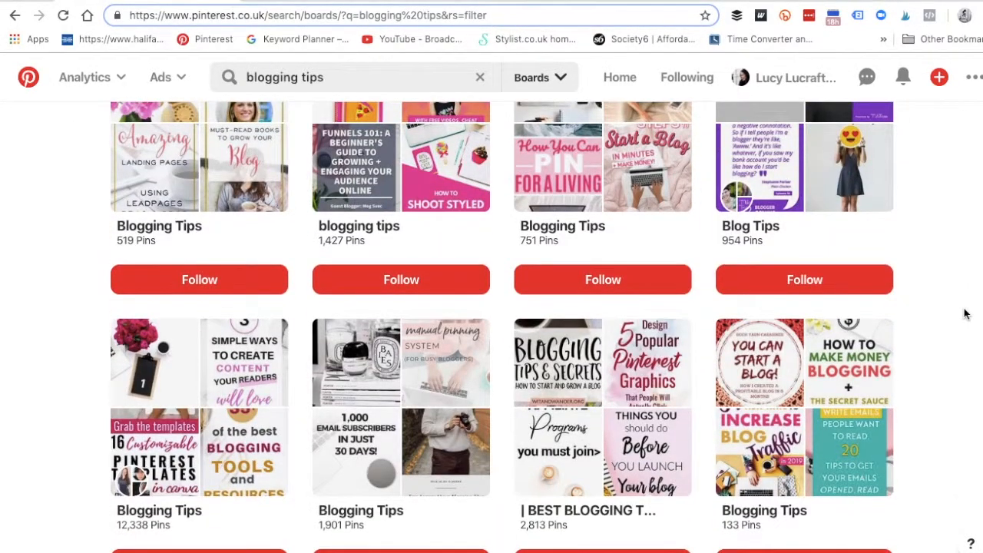
{"action": "scroll", "coordinate": [966, 315], "scroll_direction": "up", "scroll_amount": 8}
{"action": "scroll", "coordinate": [965, 315], "scroll_direction": "up", "scroll_amount": 2}
{"action": "scroll", "coordinate": [965, 313], "scroll_direction": "up", "scroll_amount": 1}
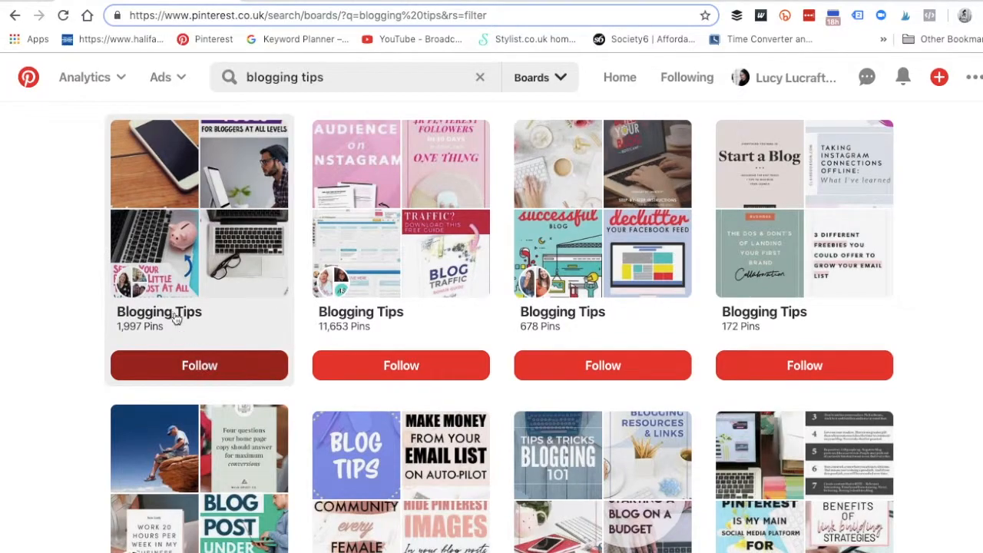
Open the Blogging Tips board with 1,997 pins from the board results
{"action": "left_click", "coordinate": [130, 292]}
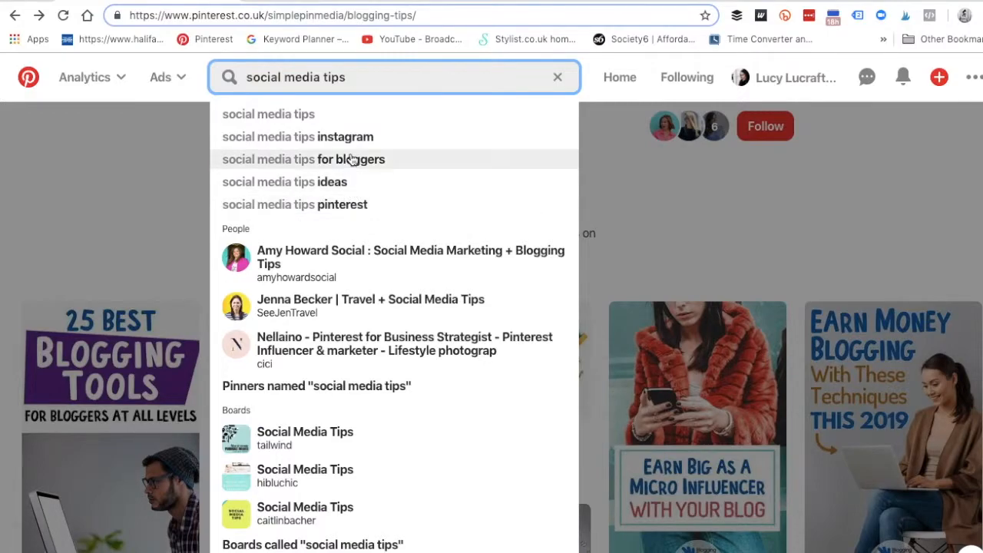
Search for 'social media tips for bloggers' via the suggestion list
{"action": "left_click", "coordinate": [352, 159]}
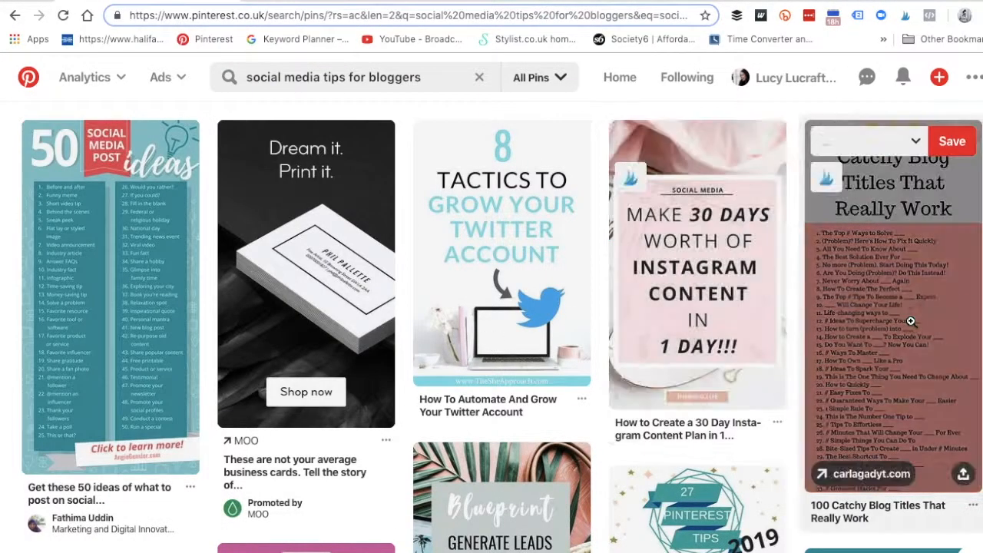
{"action": "scroll", "coordinate": [630, 461], "scroll_direction": "down", "scroll_amount": 1}
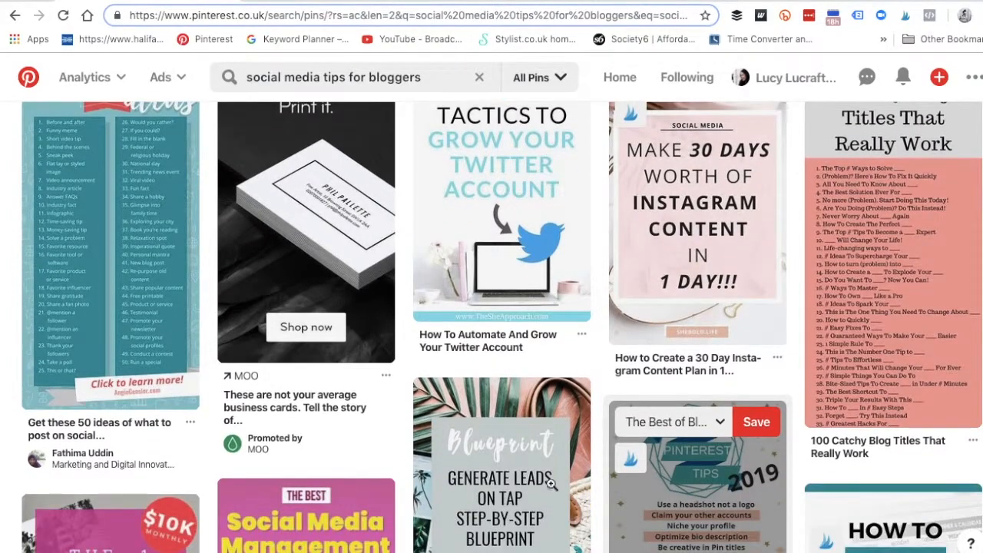
{"action": "scroll", "coordinate": [322, 371], "scroll_direction": "down", "scroll_amount": 2}
{"action": "scroll", "coordinate": [323, 371], "scroll_direction": "down", "scroll_amount": 1}
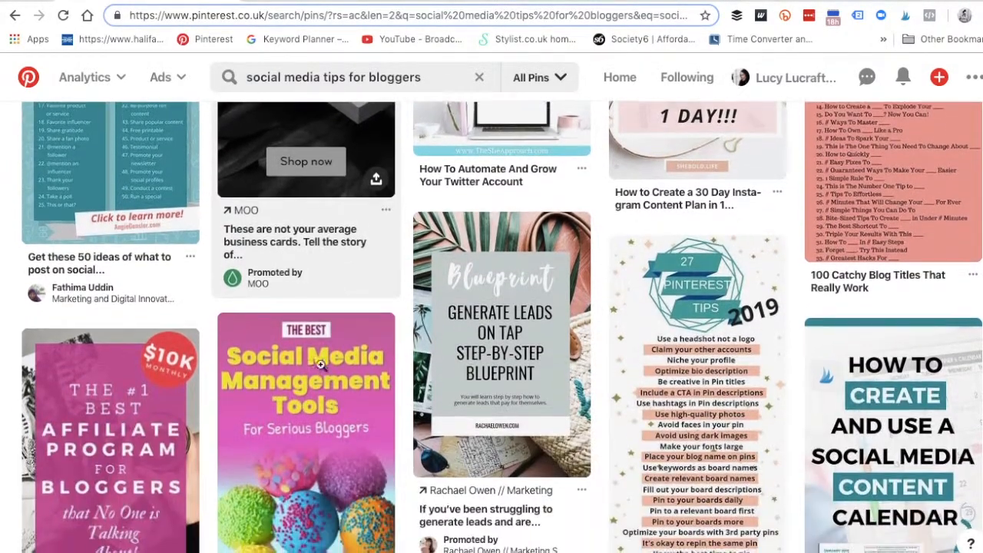
{"action": "scroll", "coordinate": [323, 370], "scroll_direction": "down", "scroll_amount": 3}
{"action": "scroll", "coordinate": [322, 366], "scroll_direction": "down", "scroll_amount": 4}
{"action": "scroll", "coordinate": [322, 365], "scroll_direction": "down", "scroll_amount": 1}
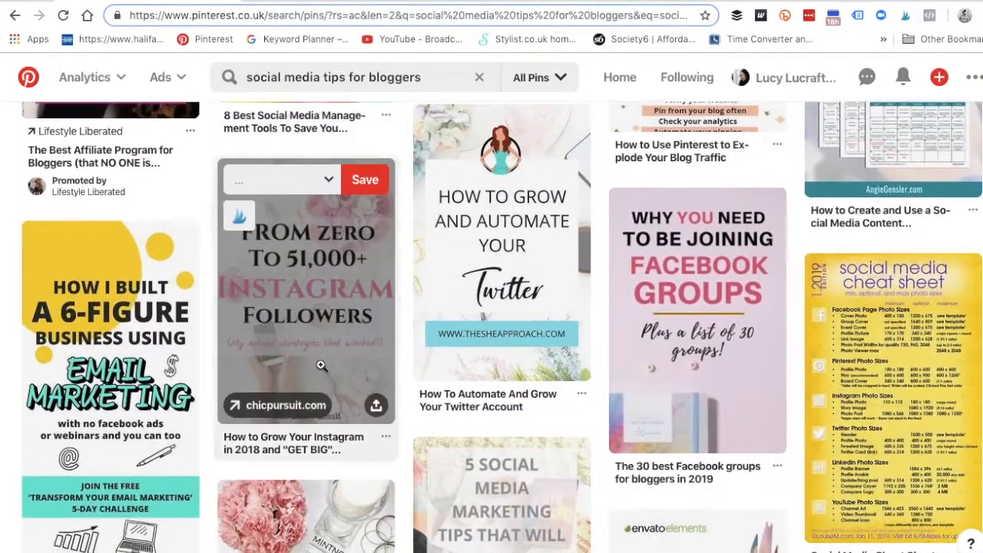
{"action": "scroll", "coordinate": [322, 366], "scroll_direction": "down", "scroll_amount": 5}
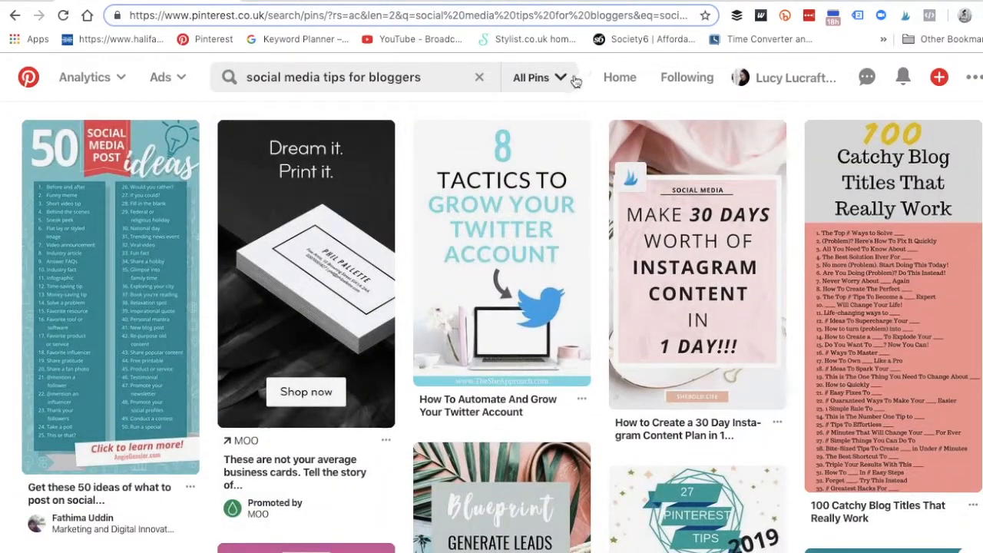
Filter the results to People, then return to the home feed
{"action": "left_click", "coordinate": [565, 78]}
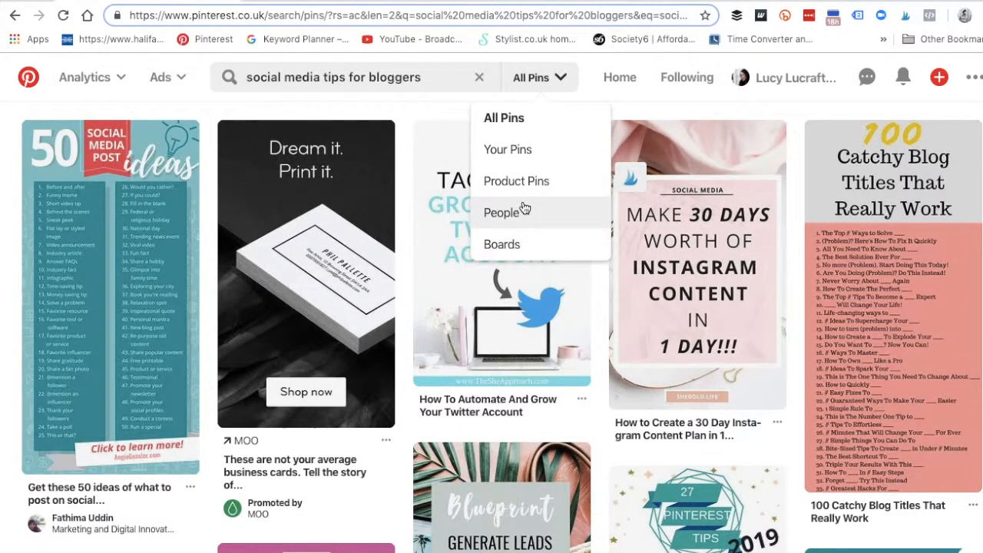
{"action": "left_click", "coordinate": [501, 213]}
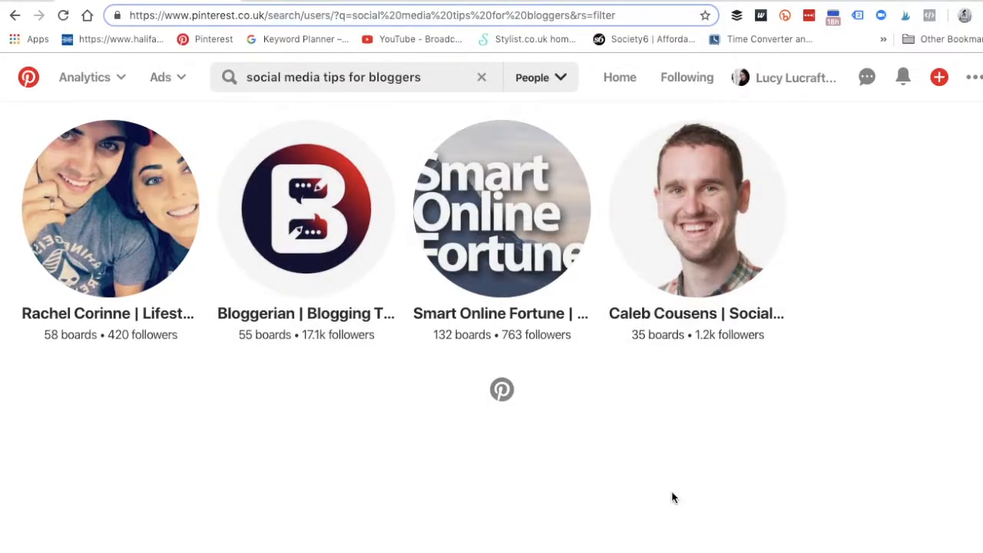
{"action": "left_click", "coordinate": [28, 77]}
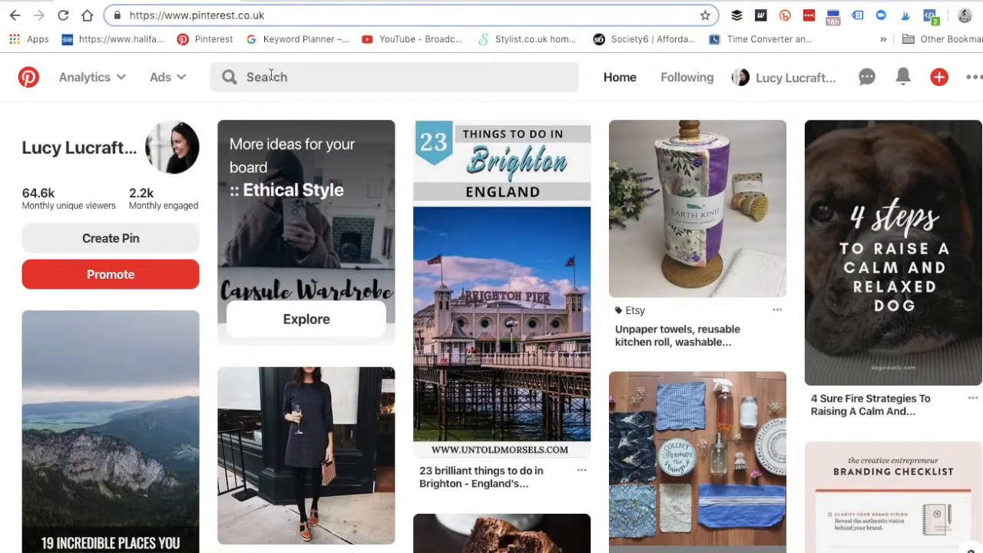
Search 'blogging tips and tricks' within Your Pins and reopen the query for editing
{"action": "left_click", "coordinate": [270, 76]}
{"action": "type", "text": "vloff"}
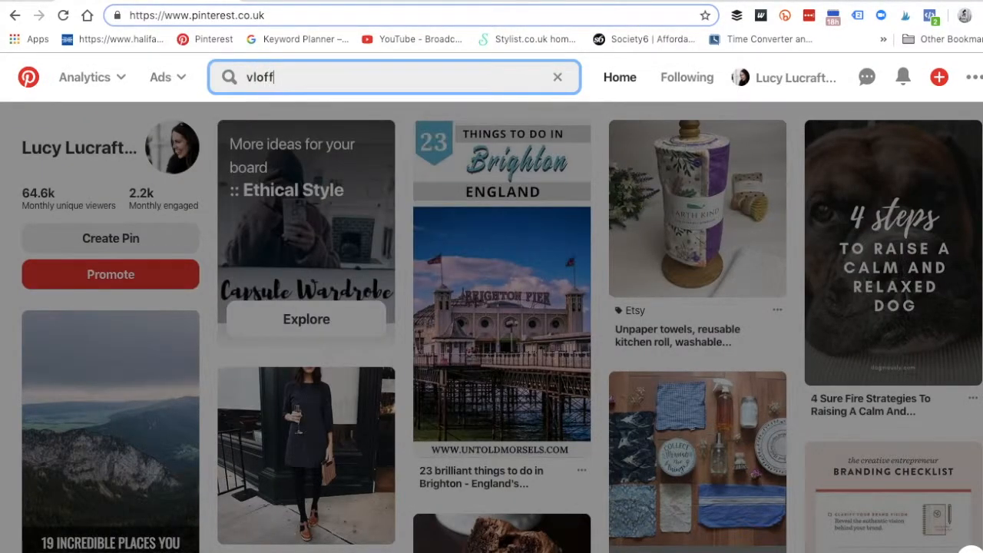
{"action": "key", "text": "BackSpace"}
{"action": "key", "text": "BackSpace"}
{"action": "key", "text": "BackSpace"}
{"action": "type", "text": "blogging tips and tricks"}
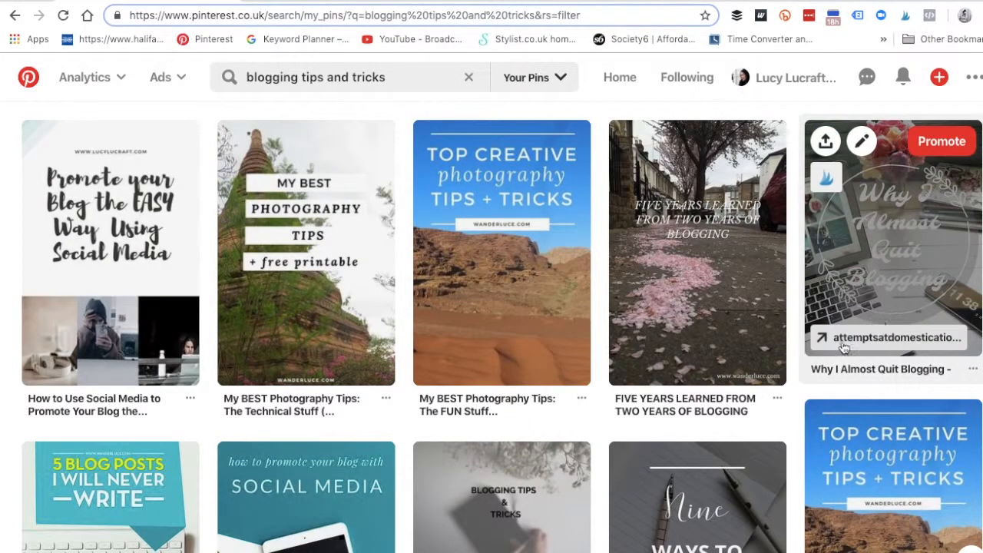
{"action": "mouse_move", "coordinate": [697, 253]}
{"action": "scroll", "coordinate": [649, 317], "scroll_direction": "down", "scroll_amount": 5}
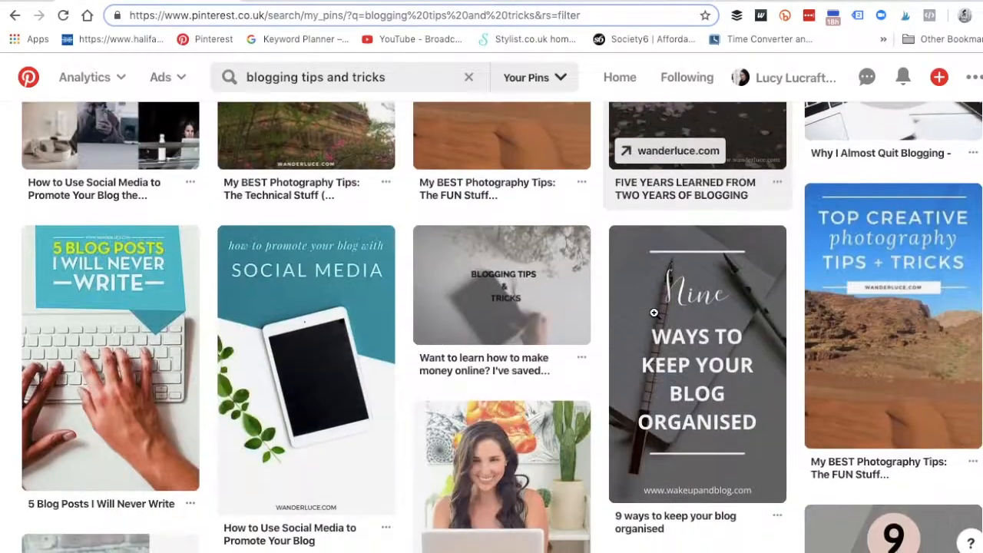
{"action": "scroll", "coordinate": [649, 317], "scroll_direction": "down", "scroll_amount": 5}
{"action": "scroll", "coordinate": [654, 313], "scroll_direction": "down", "scroll_amount": 5}
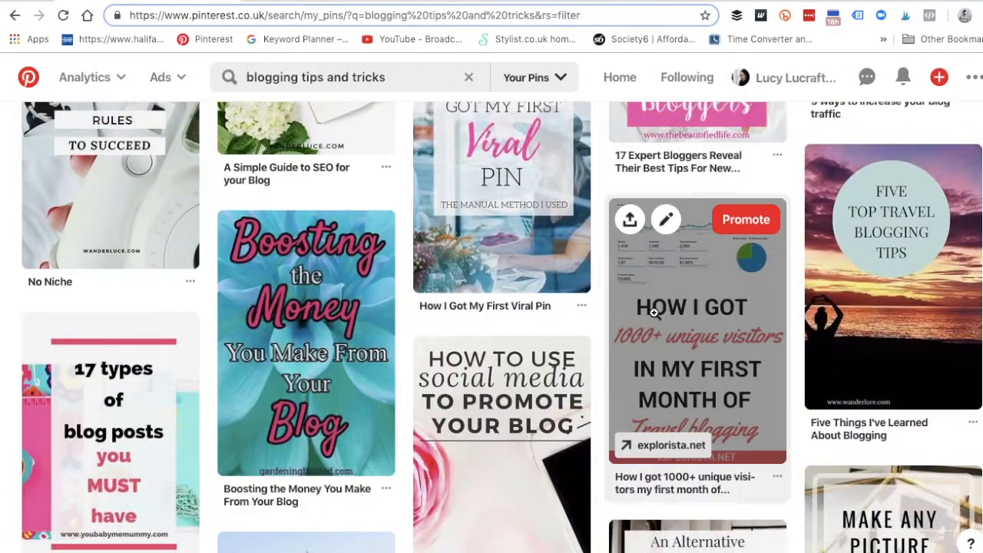
{"action": "scroll", "coordinate": [653, 314], "scroll_direction": "down", "scroll_amount": 5}
{"action": "scroll", "coordinate": [653, 313], "scroll_direction": "down", "scroll_amount": 3}
{"action": "scroll", "coordinate": [653, 313], "scroll_direction": "up", "scroll_amount": 10}
{"action": "scroll", "coordinate": [654, 314], "scroll_direction": "up", "scroll_amount": 10}
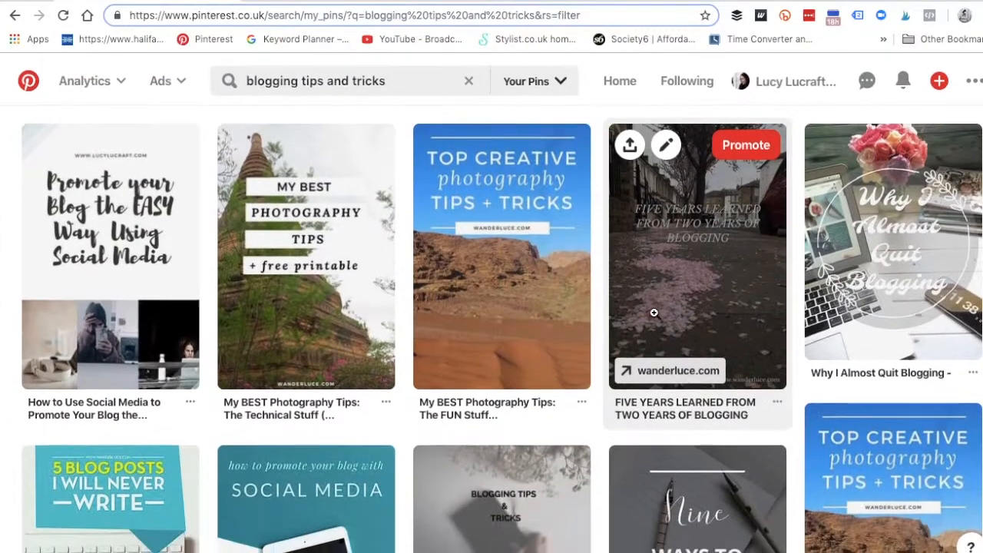
{"action": "left_click", "coordinate": [356, 76]}
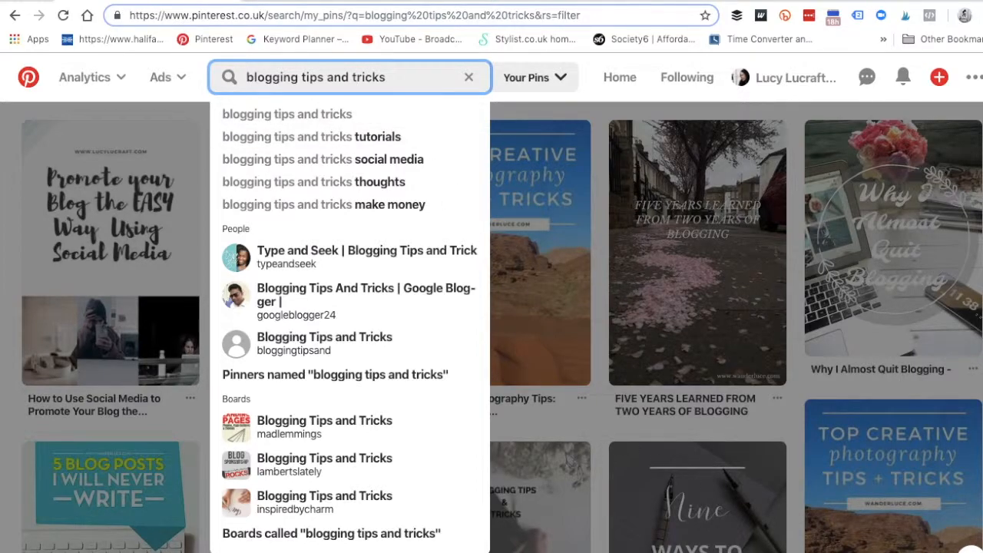
{"action": "key", "text": "Escape"}
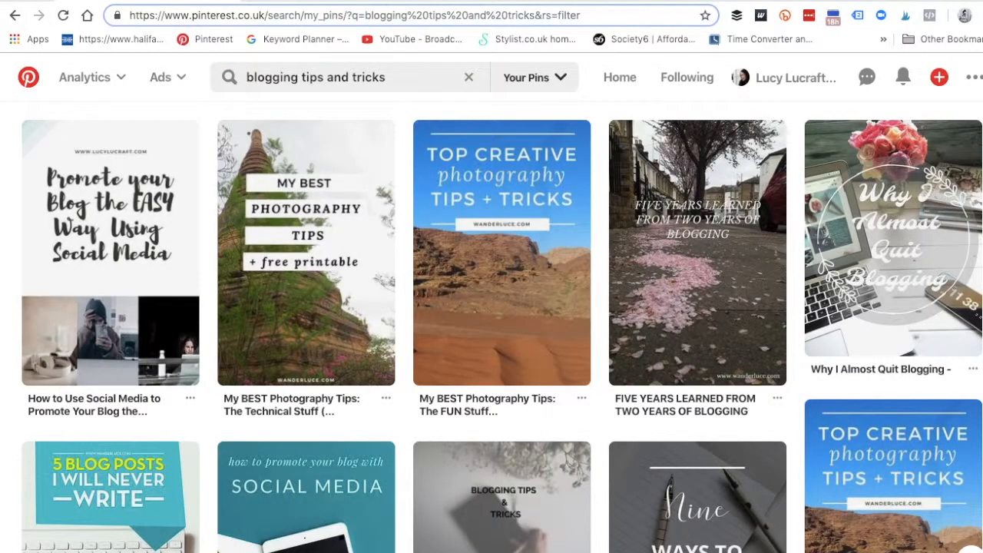